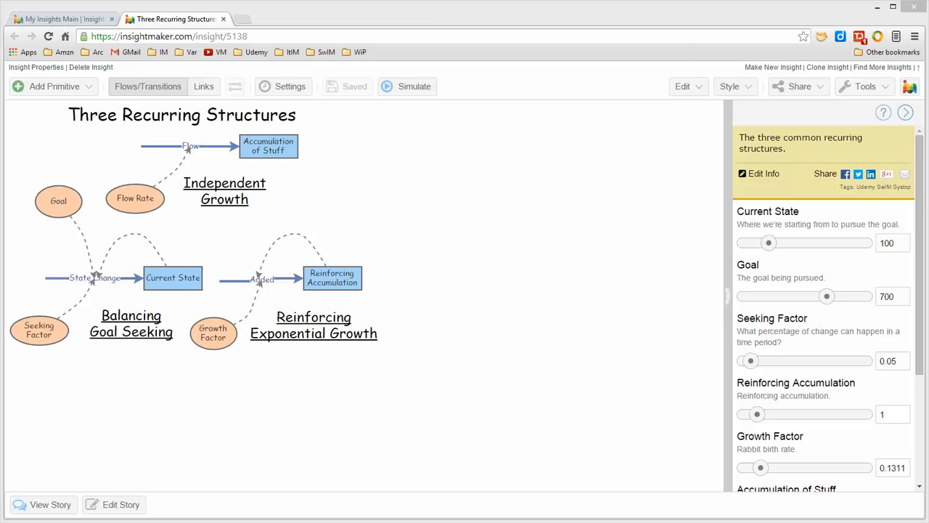
# Run the simulation and view the Balancing and Reinforcing result displays.
pyautogui.click(415, 92)
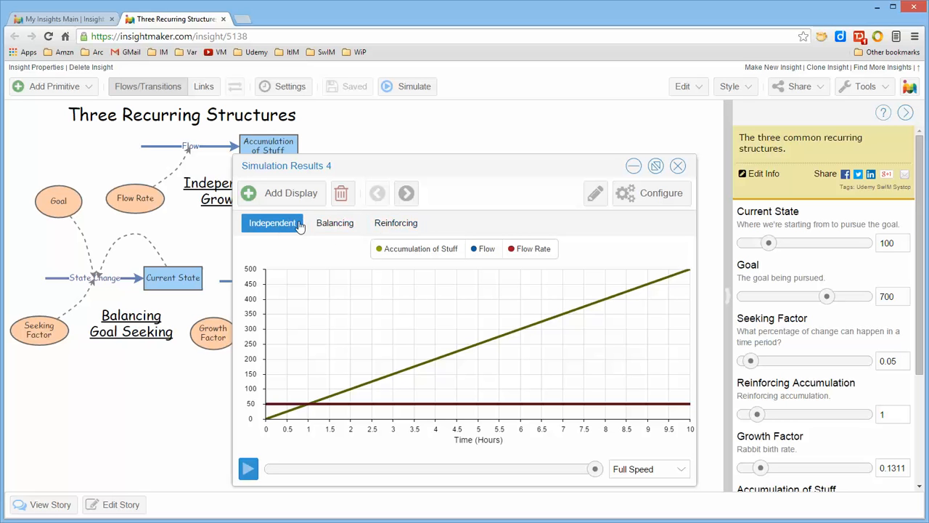
pyautogui.click(333, 224)
pyautogui.click(393, 223)
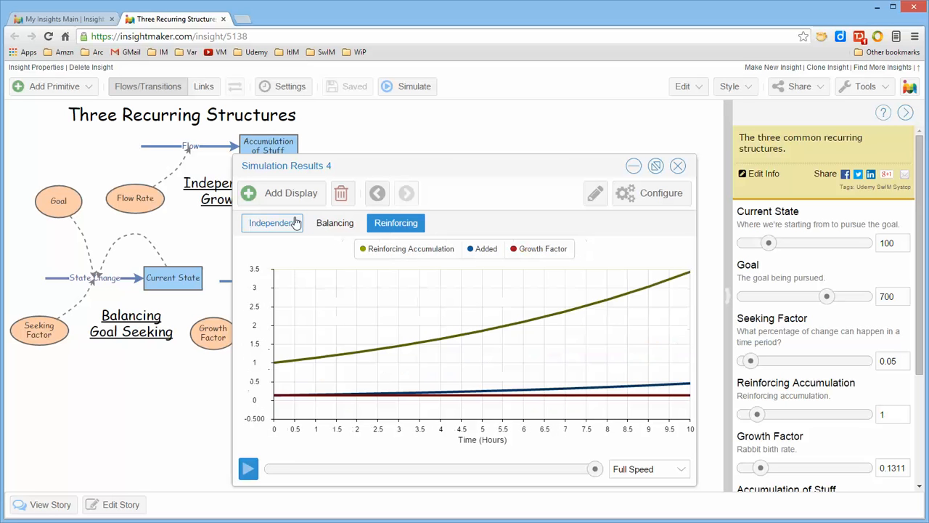
# Add a Time Series display titled New Display that plots the Current State data.
pyautogui.click(291, 193)
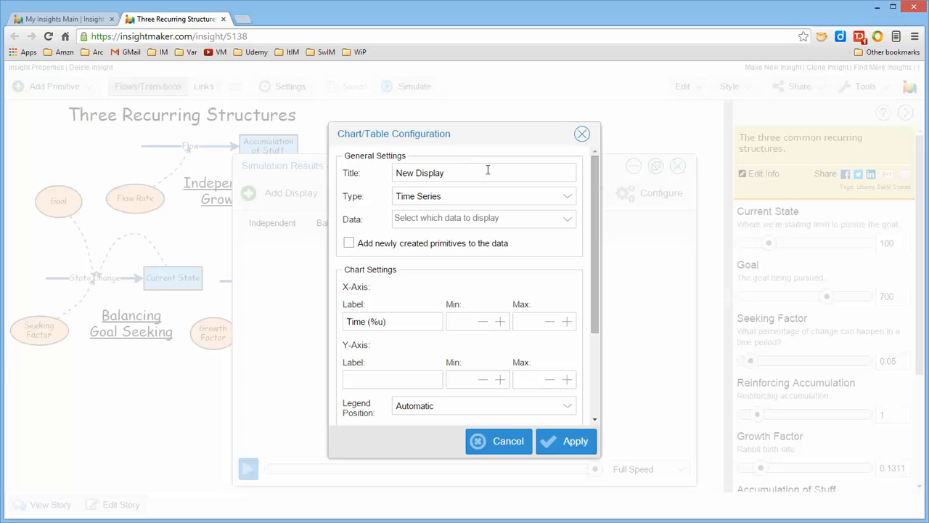
pyautogui.click(561, 223)
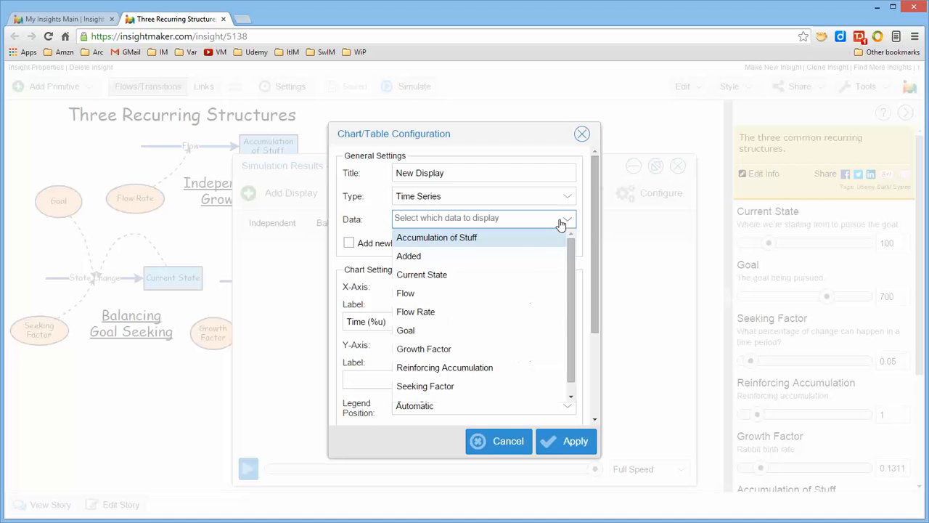
pyautogui.click(485, 284)
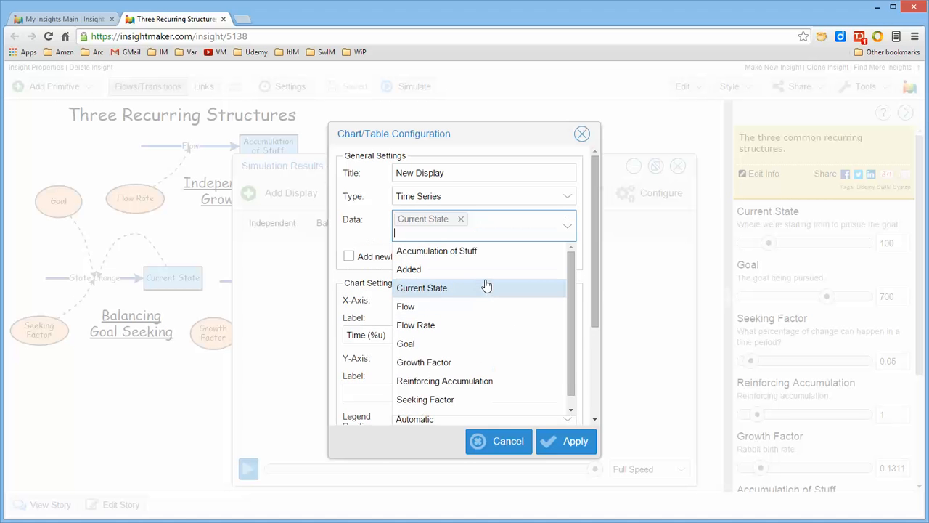
pyautogui.click(570, 445)
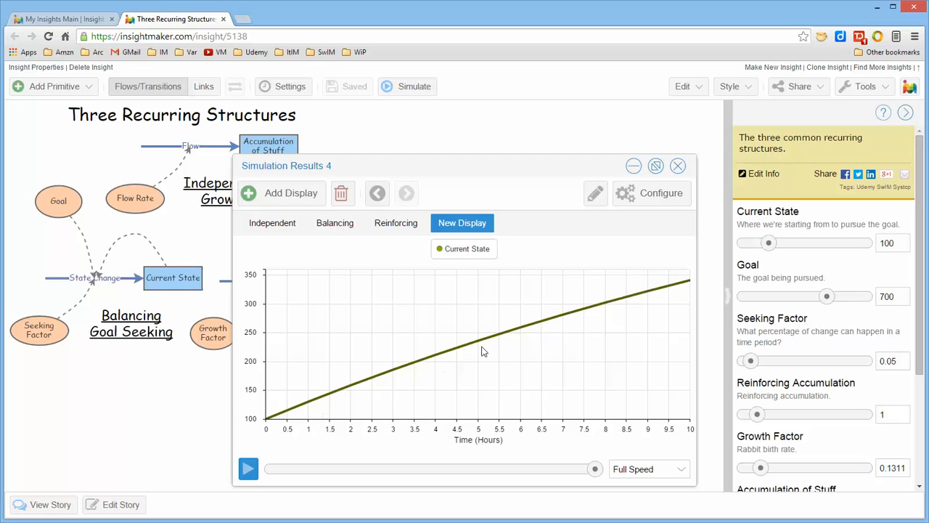
# Delete the New Display chart from the simulation results.
pyautogui.moveTo(656, 287)
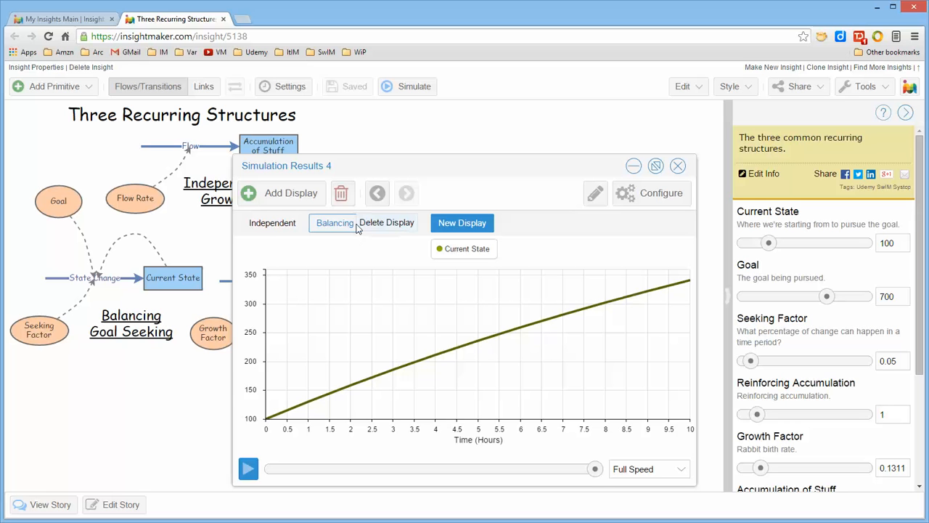
pyautogui.click(344, 201)
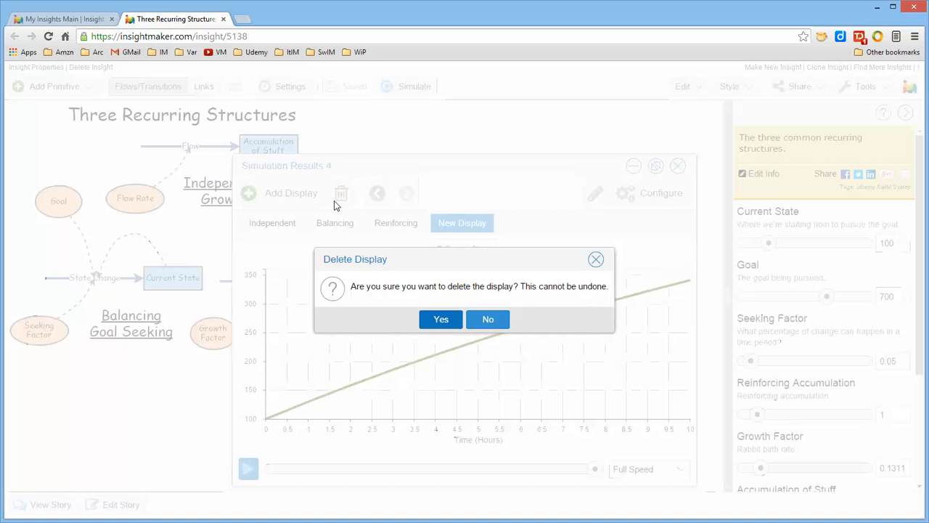
pyautogui.click(445, 319)
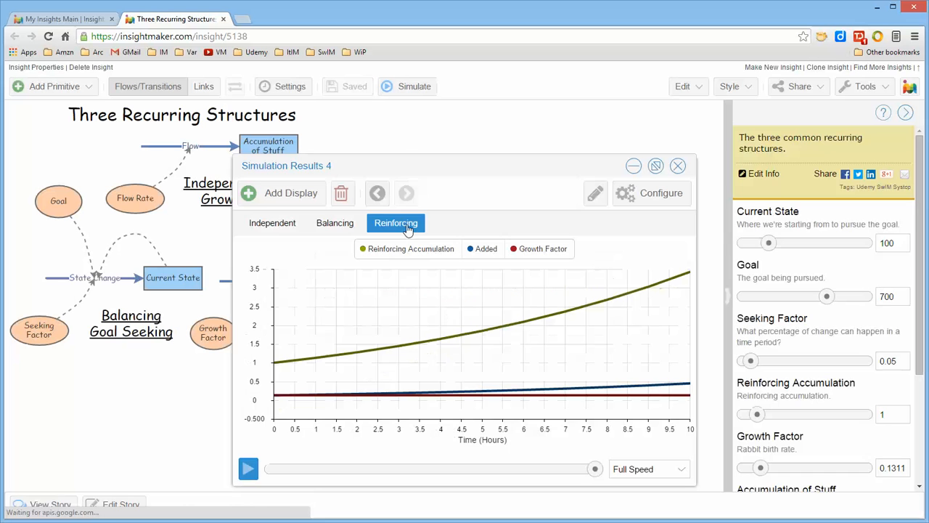
# Move the Reinforcing display to the first position and place the Independent display ahead of it.
pyautogui.click(375, 195)
pyautogui.click(375, 194)
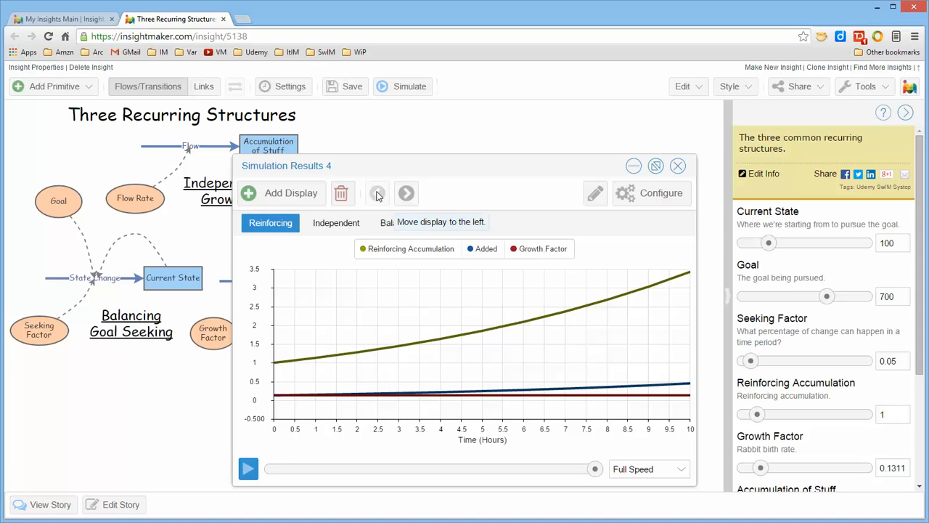
pyautogui.click(346, 227)
pyautogui.click(378, 198)
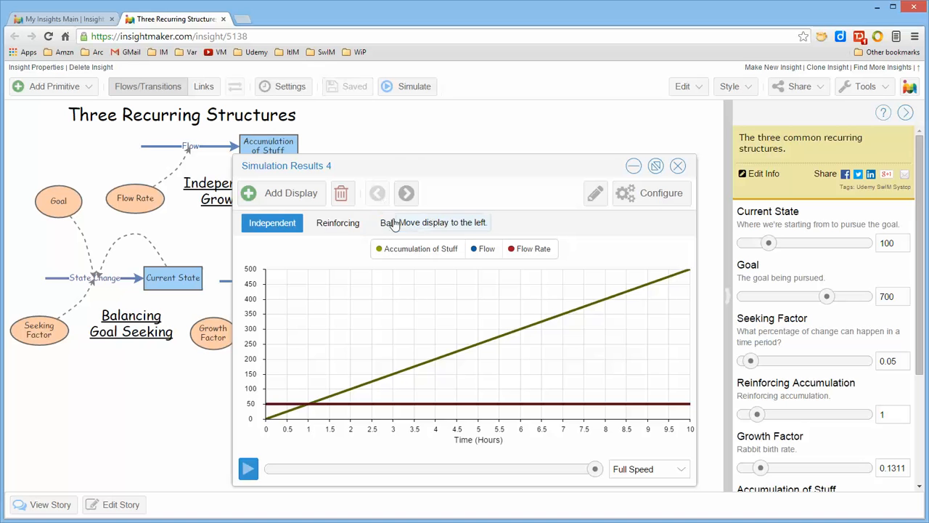
# Move the Balancing display to the first position and place the Independent display ahead of it.
pyautogui.click(395, 227)
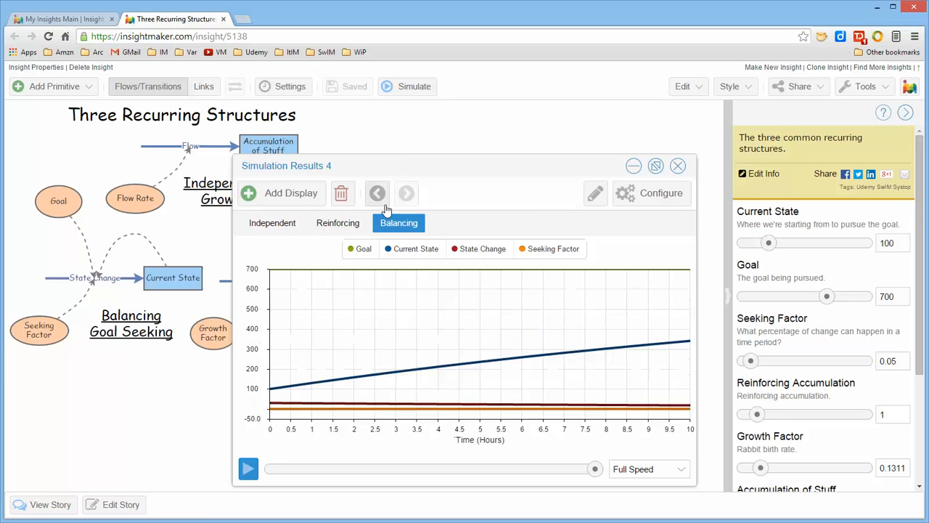
pyautogui.click(377, 193)
pyautogui.click(377, 193)
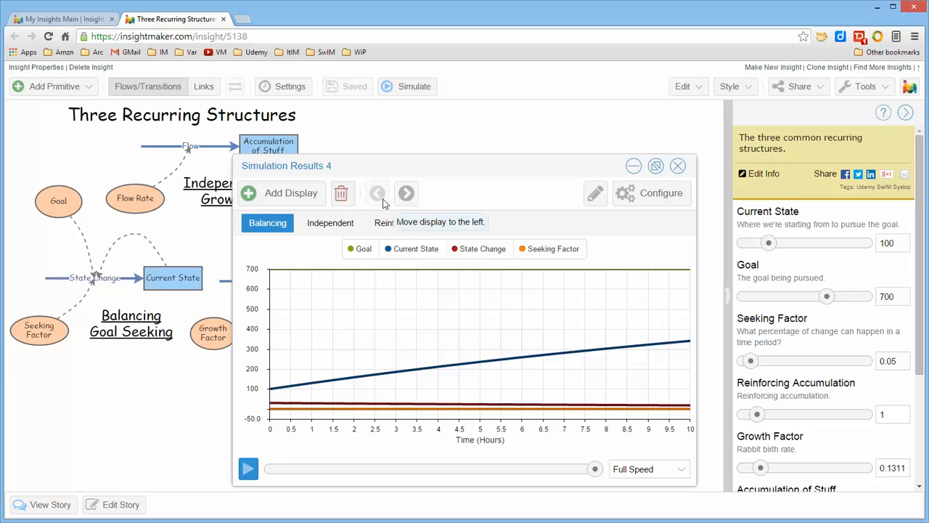
pyautogui.click(333, 226)
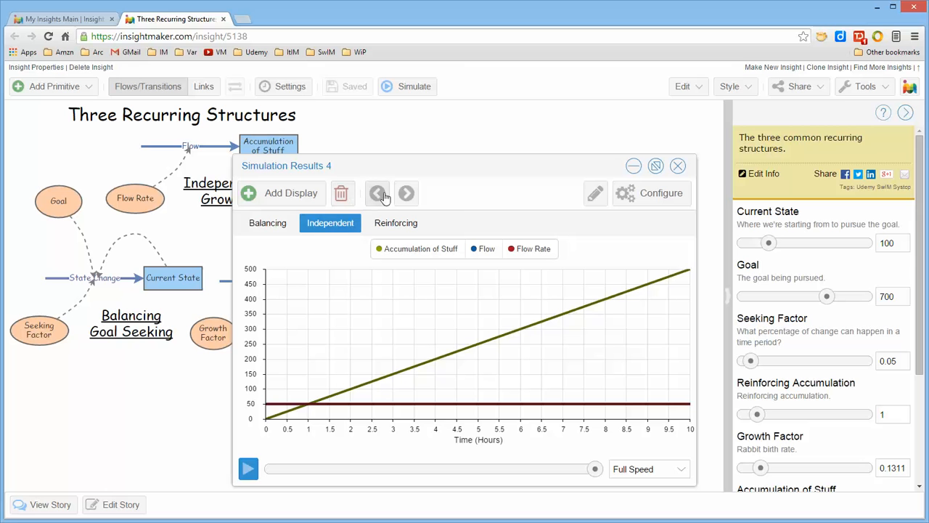
pyautogui.click(381, 193)
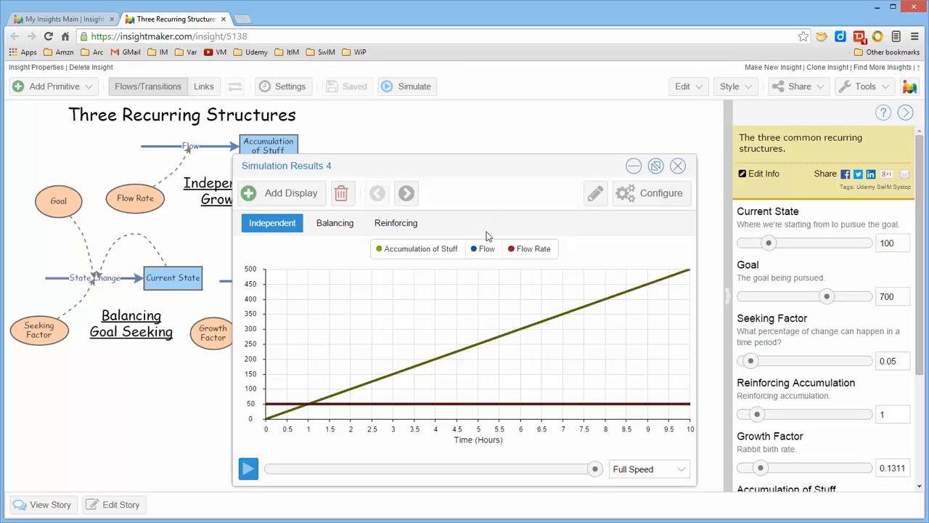
# Change the Balancing display's type to Tabular and apply the configuration.
pyautogui.click(347, 230)
pyautogui.click(393, 223)
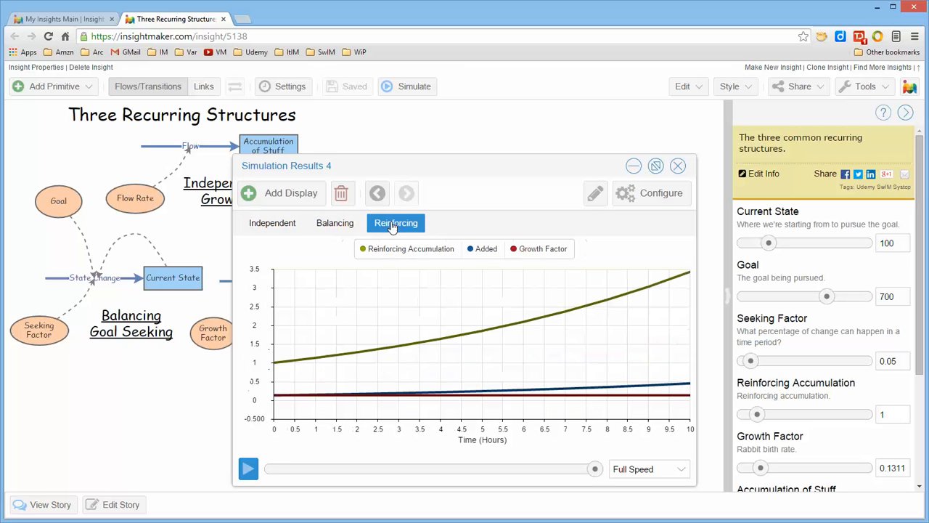
pyautogui.click(347, 229)
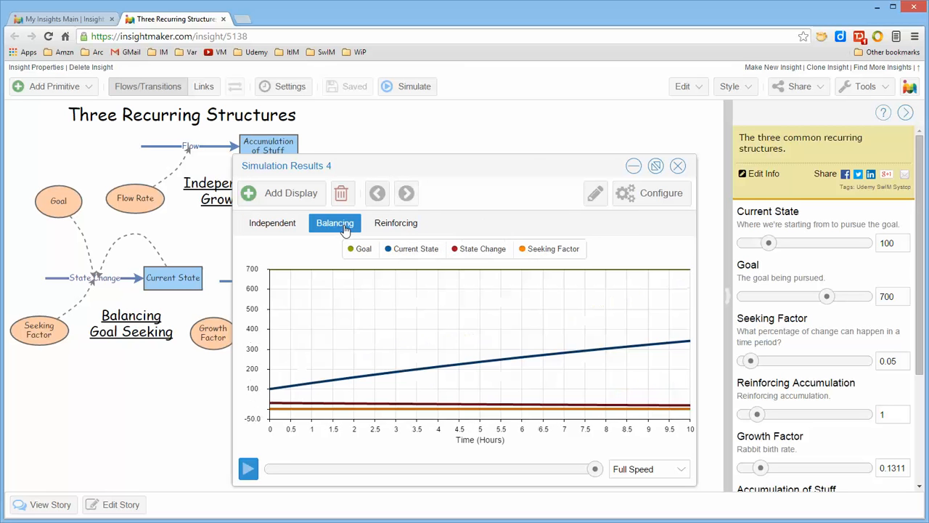
pyautogui.click(662, 195)
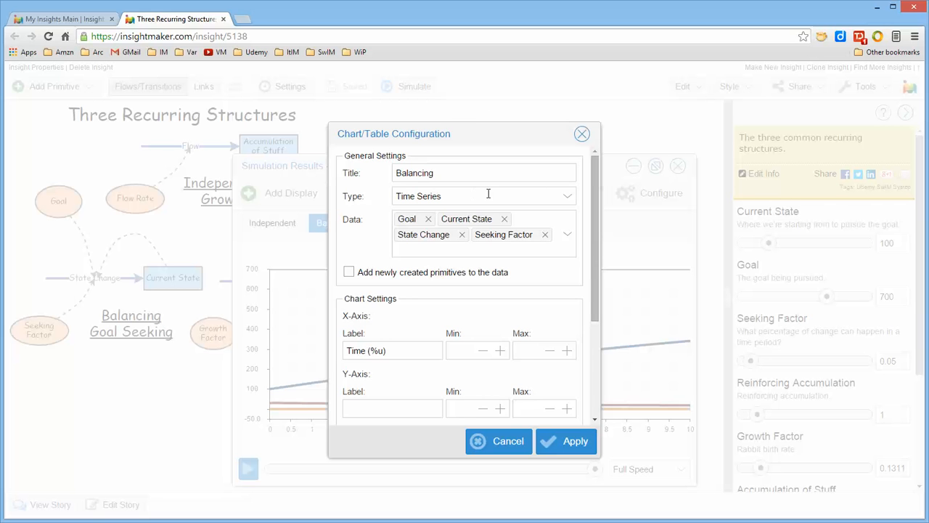
pyautogui.click(562, 200)
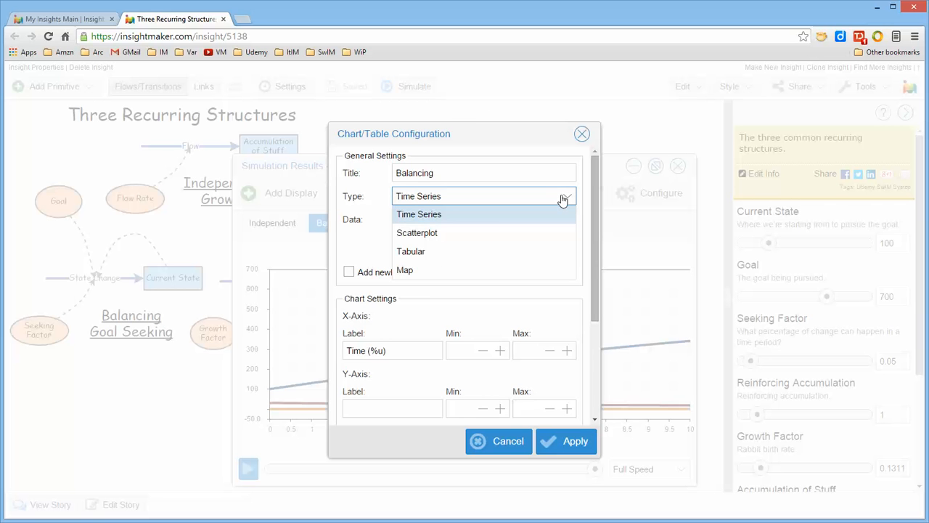
pyautogui.click(424, 254)
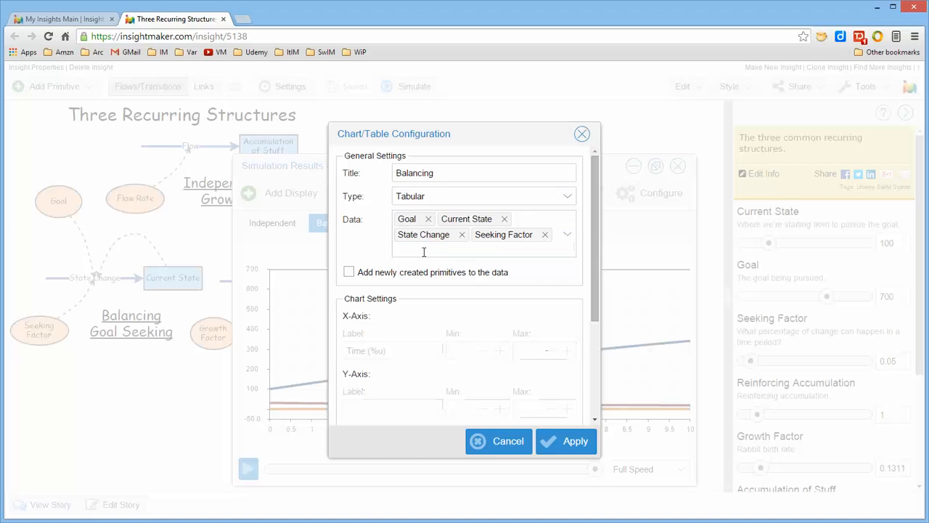
pyautogui.click(568, 445)
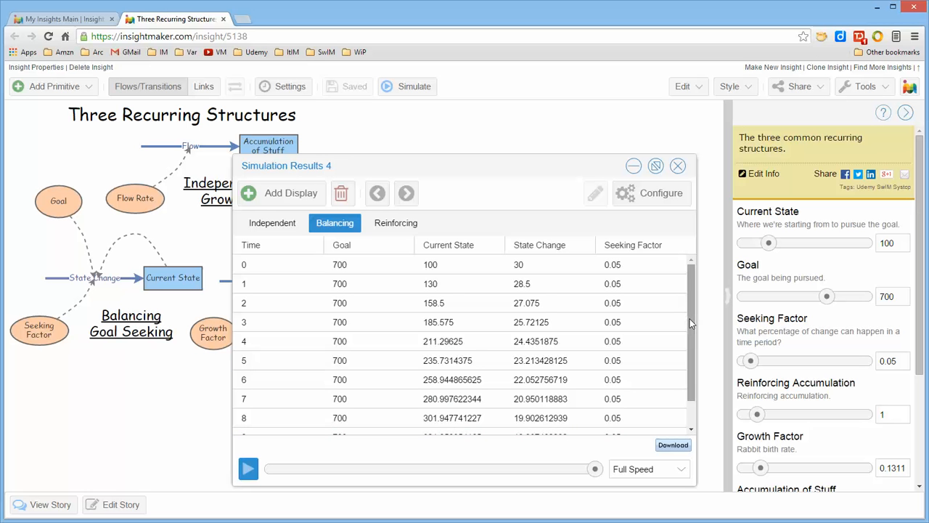
pyautogui.moveTo(689, 319); pyautogui.dragTo(708, 318)
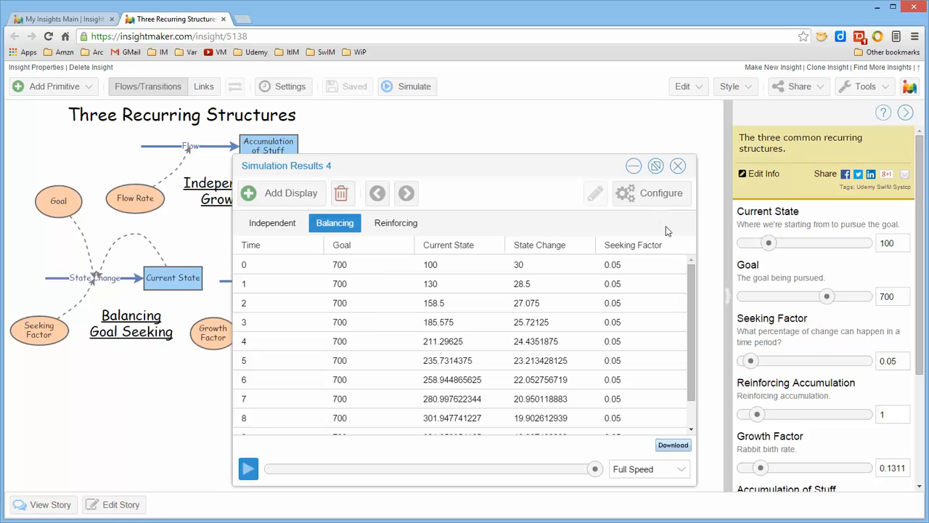
# Select Time Series as the type in the Balancing display's configuration and review the primitives available as data.
pyautogui.click(651, 194)
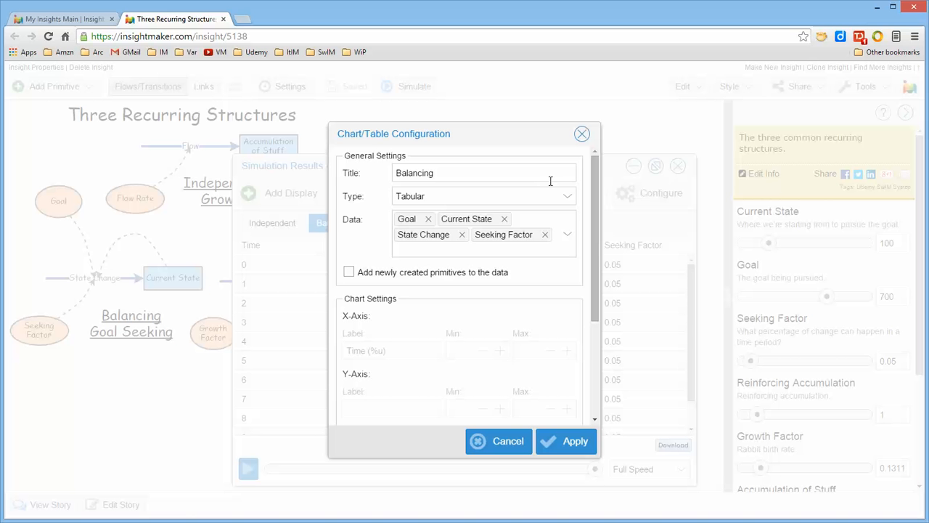
pyautogui.click(566, 198)
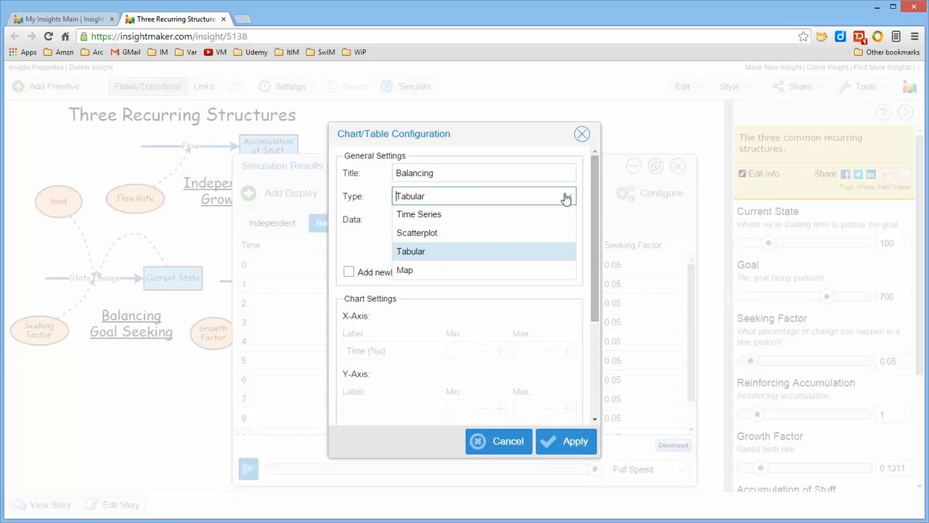
pyautogui.click(439, 214)
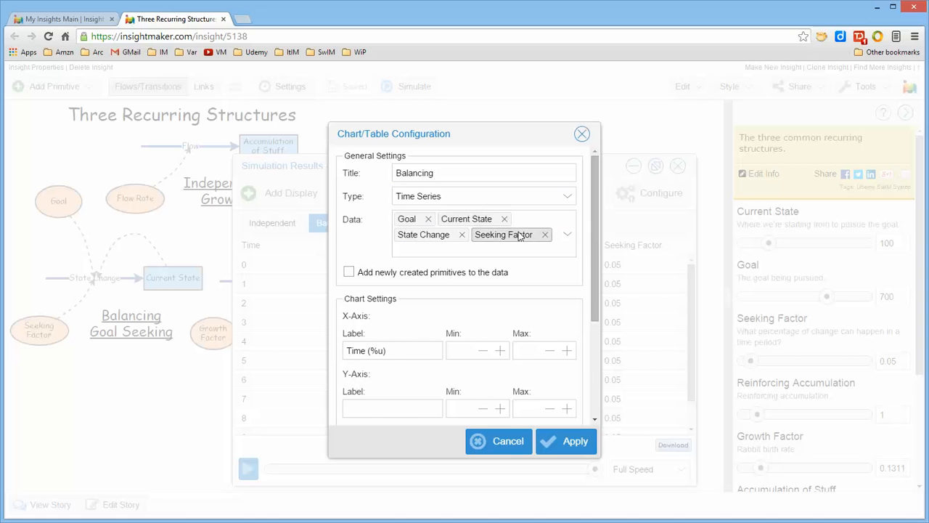
pyautogui.click(569, 237)
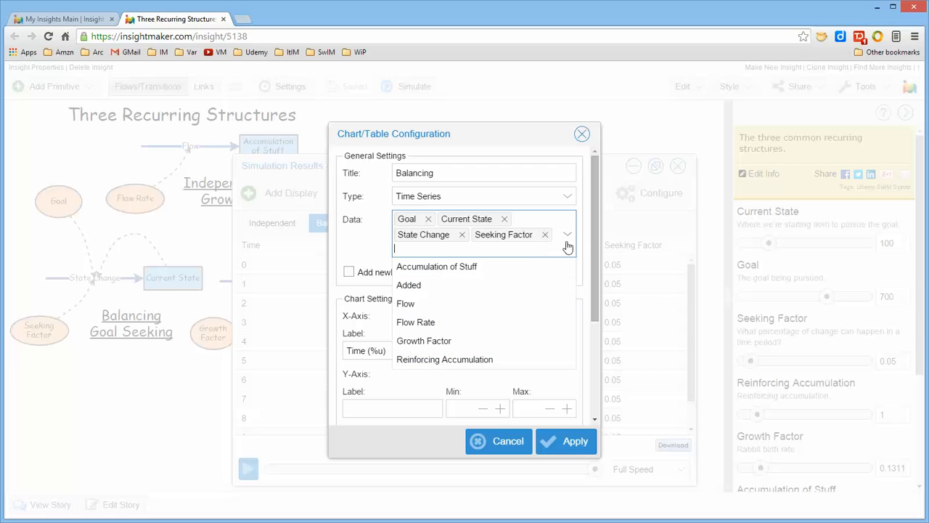
pyautogui.click(375, 247)
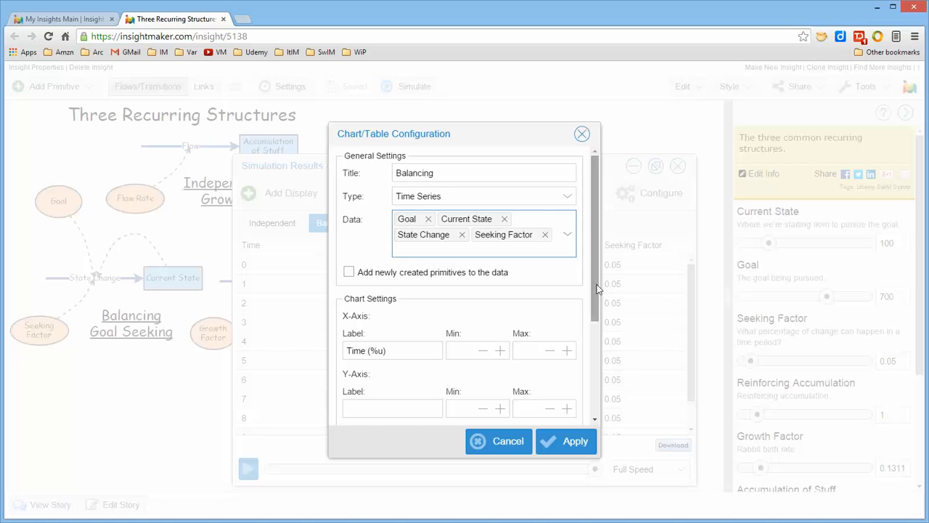
# Examine the Balancing display's axis, legend position, marker, line, area and secondary Y-axis settings, and close the configuration without applying.
pyautogui.scroll(-1, 601, 308)
pyautogui.scroll(-3, 601, 309)
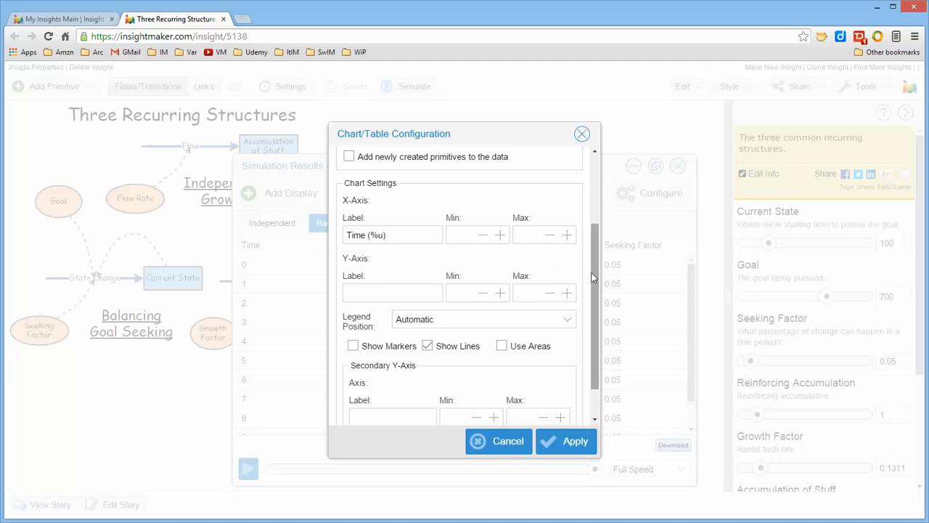
pyautogui.scroll(-2, 592, 275)
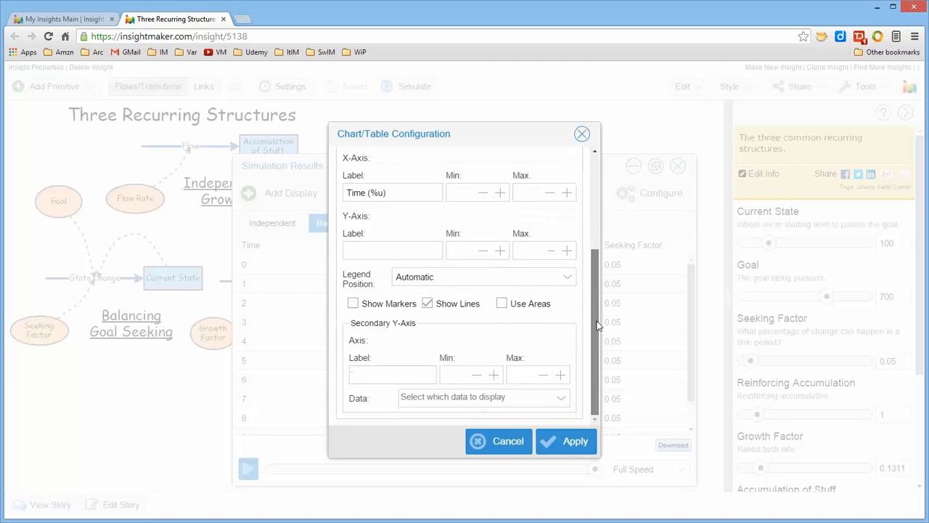
pyautogui.click(568, 282)
pyautogui.click(569, 284)
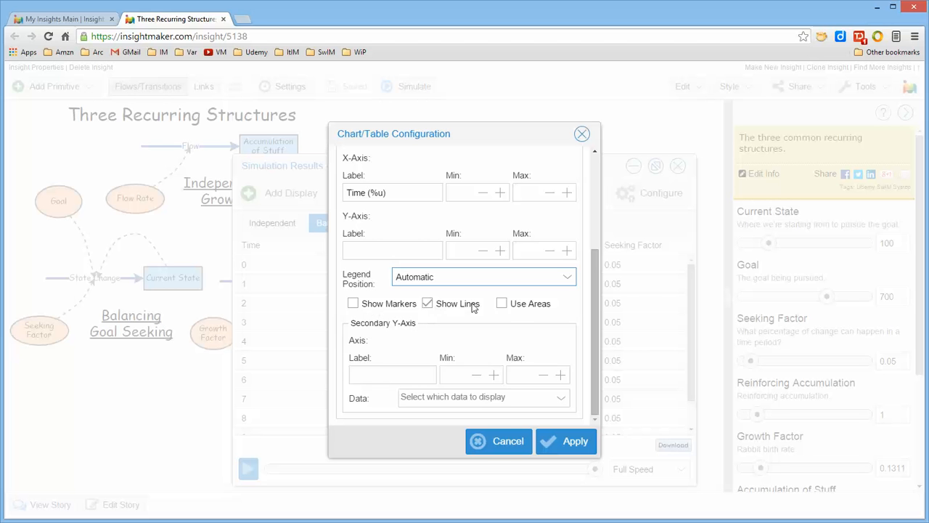
pyautogui.click(600, 320)
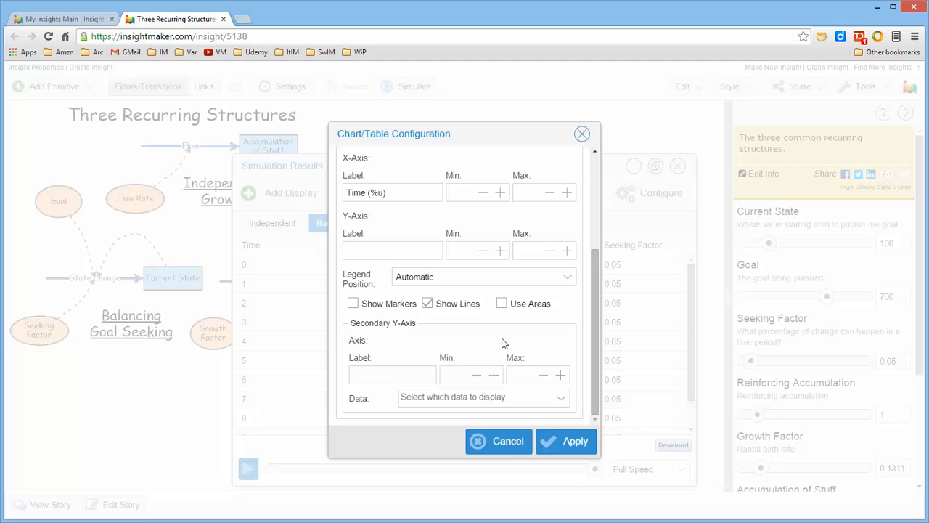
pyautogui.moveTo(593, 273); pyautogui.dragTo(592, 169)
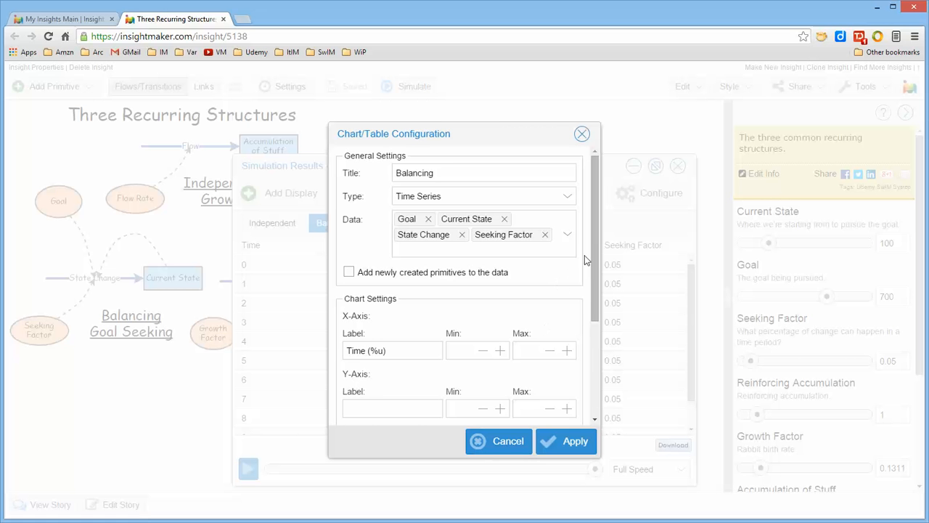
pyautogui.click(581, 135)
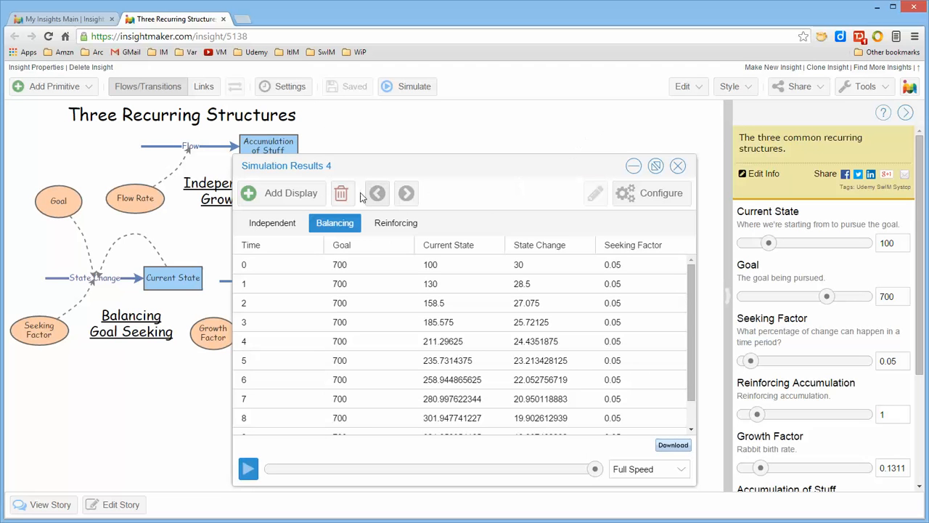
# View the Reinforcing and Independent displays in the simulation results.
pyautogui.click(396, 223)
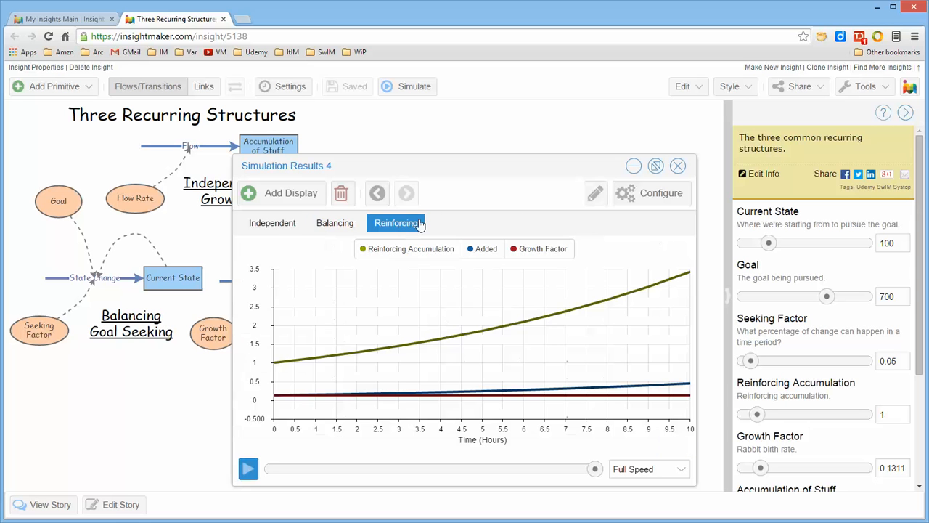
pyautogui.click(274, 226)
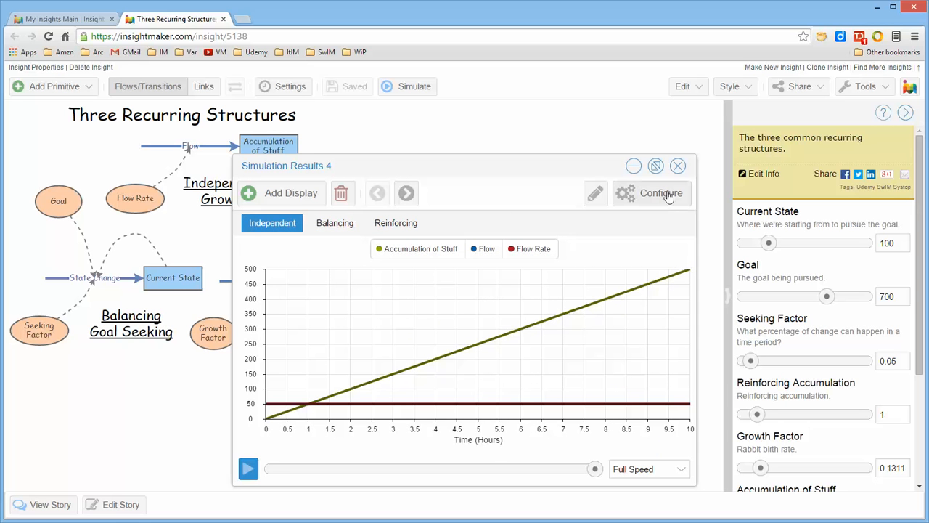
# Add a display without selecting any data for it, and delete that empty display.
pyautogui.click(287, 197)
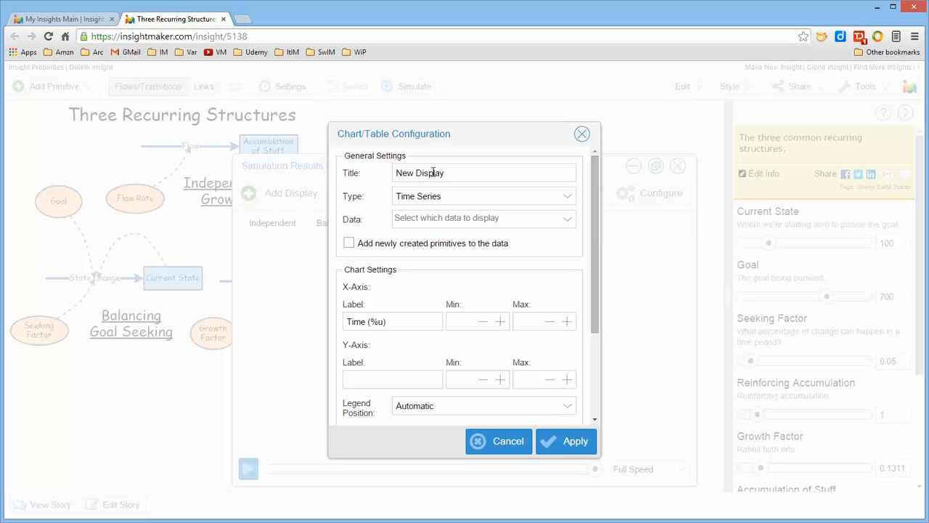
pyautogui.click(583, 134)
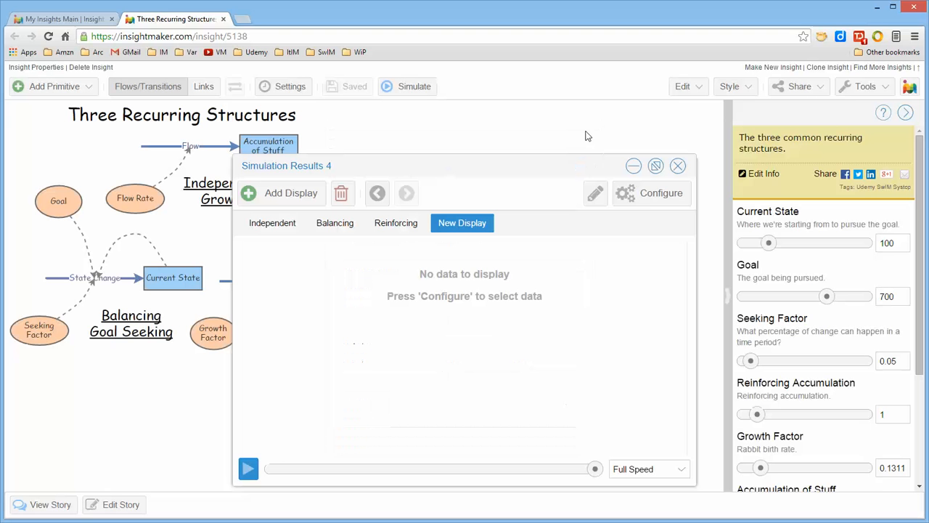
pyautogui.click(342, 194)
pyautogui.click(439, 321)
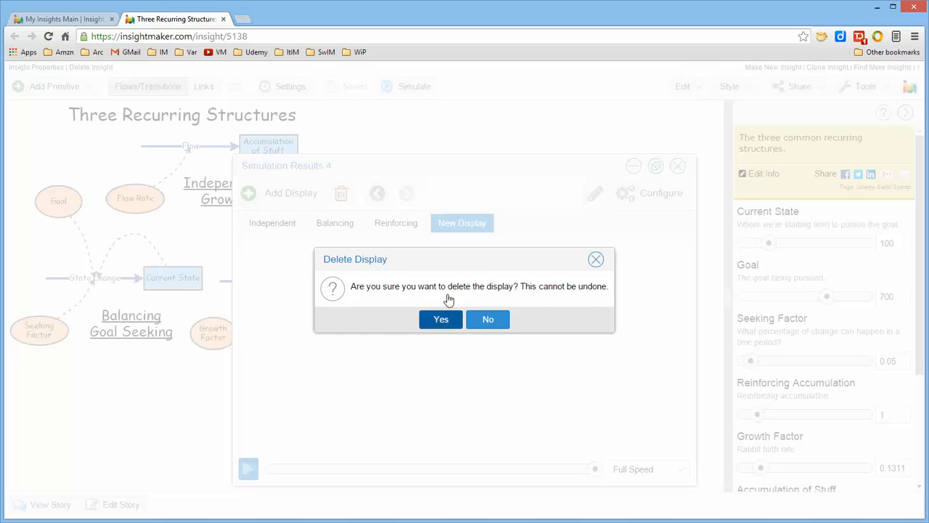